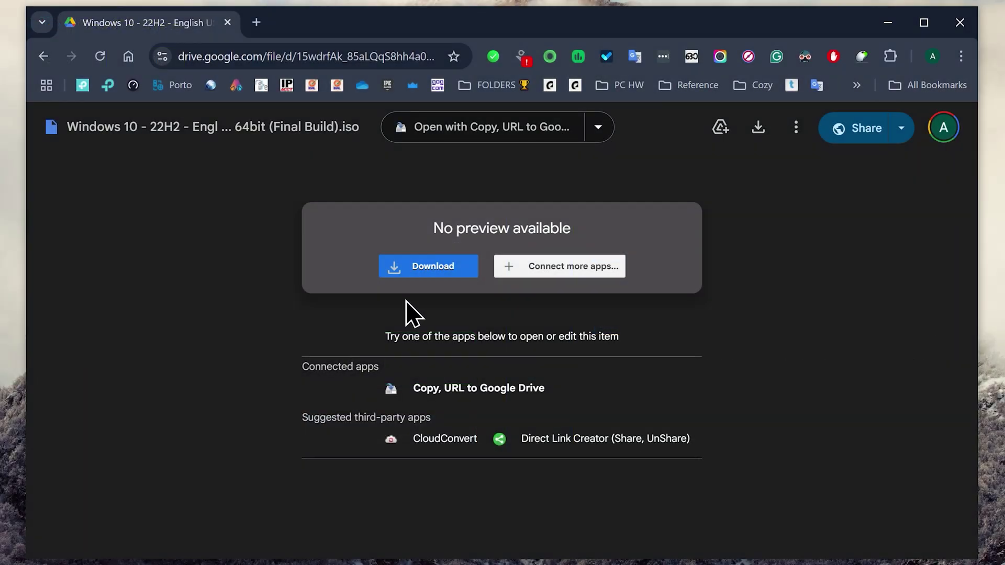
- Download the 4.6 GB Windows 10 ISO from Google Drive, bypassing the virus-scan warning
{"action": "left_click", "coordinate": [424, 270]}
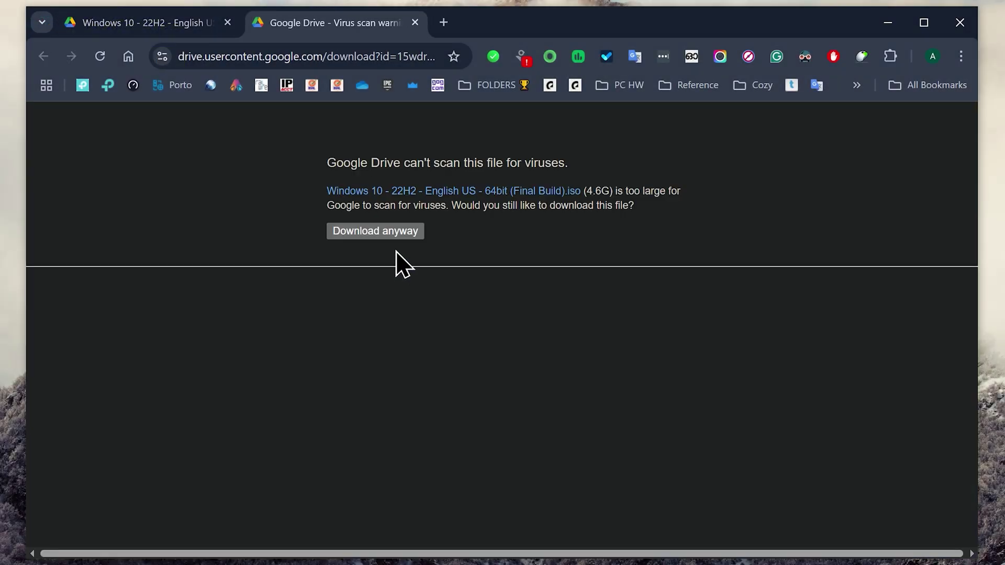
{"action": "left_click", "coordinate": [380, 236]}
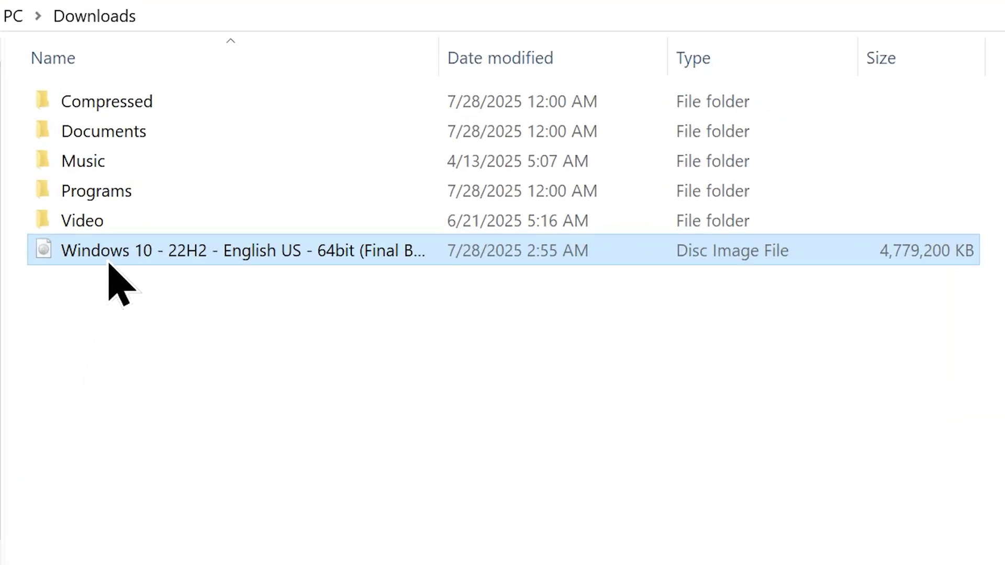
- Inspect the details of the 4.55 GB Windows 10 ISO in the Downloads folder
{"action": "mouse_move", "coordinate": [109, 264]}
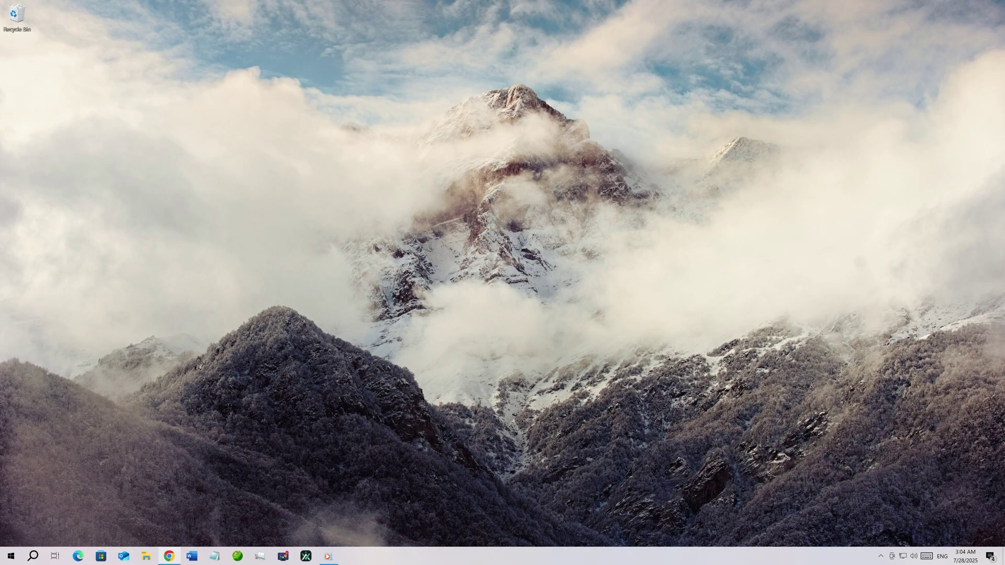
- Download the standard 64-bit rufus-4.9.exe release from the Rufus website in Chrome
{"action": "left_click", "coordinate": [168, 556]}
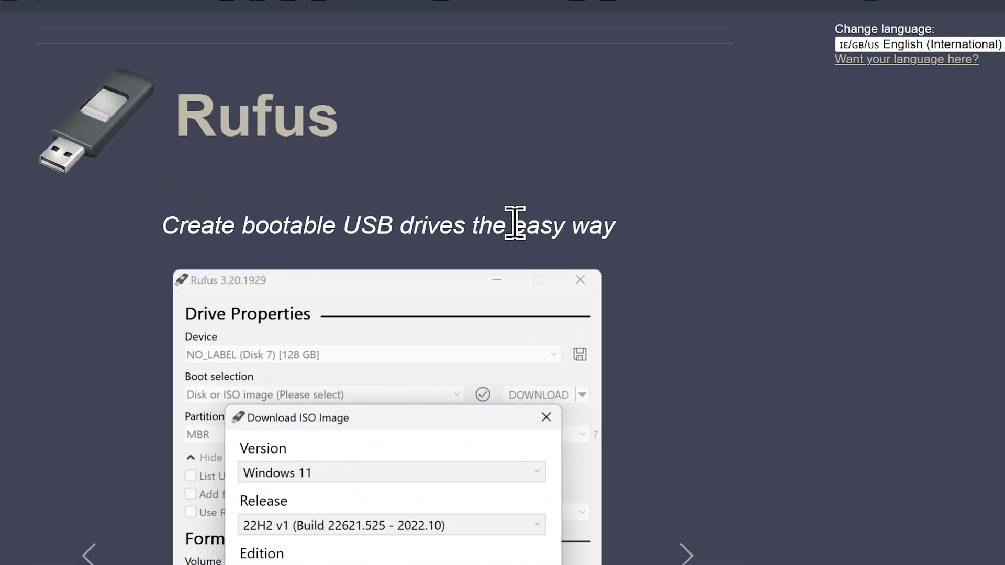
{"action": "scroll", "coordinate": [515, 222], "scroll_direction": "down", "scroll_amount": 10}
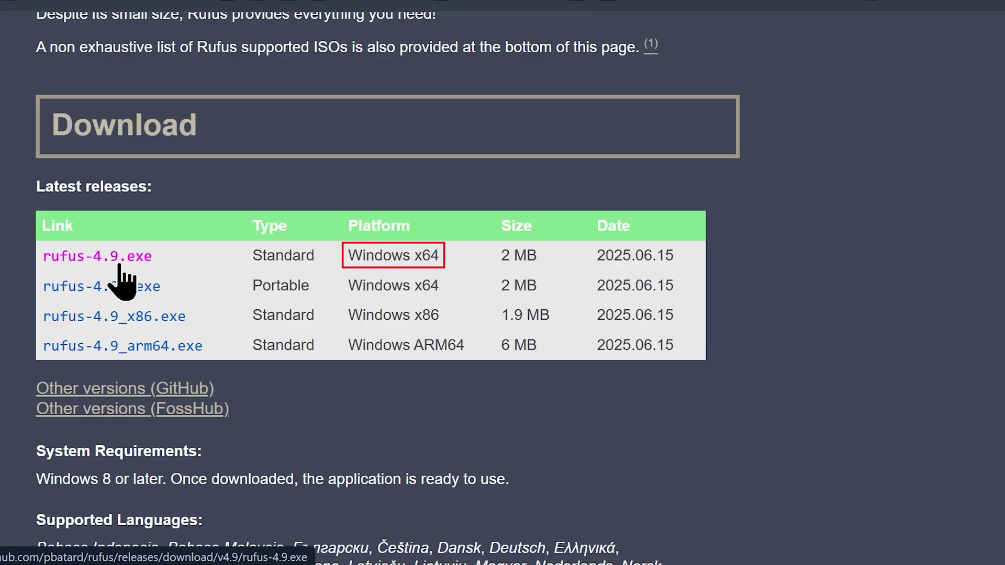
{"action": "left_click", "coordinate": [119, 265]}
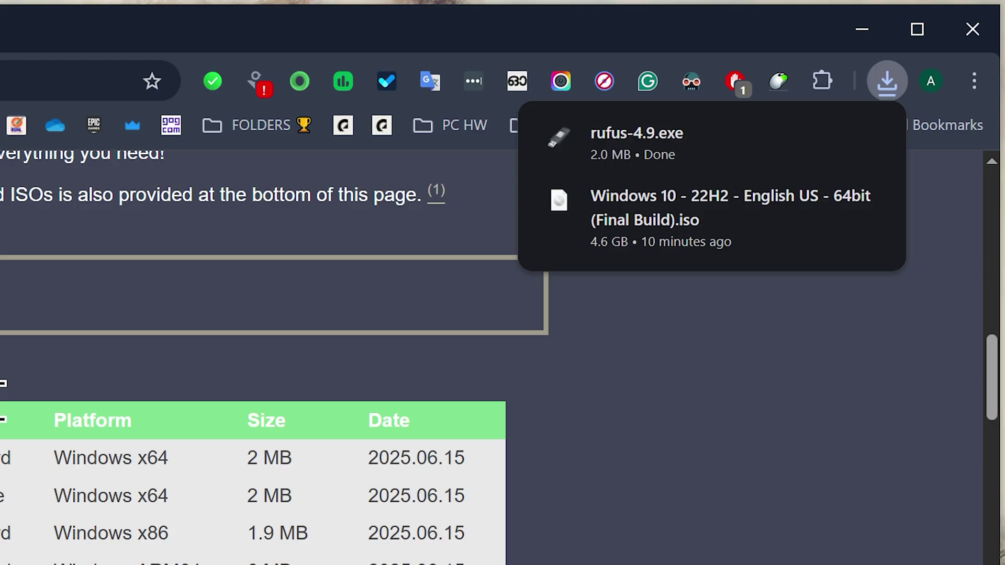
- Launch rufus-4.9 from Downloads and select the 128 GB USB Drive (K:) as the device
{"action": "left_click", "coordinate": [814, 141]}
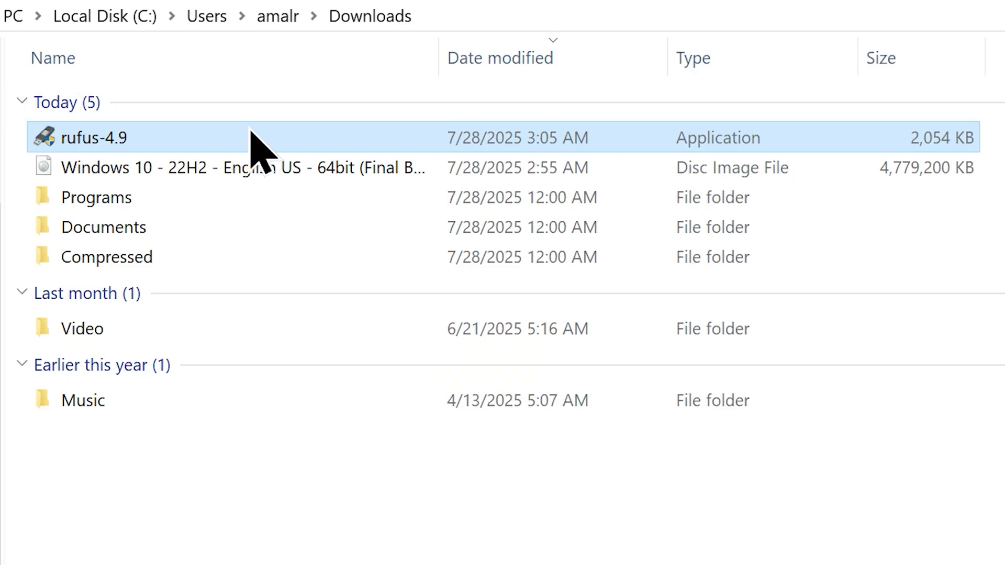
{"action": "double_click", "coordinate": [121, 136]}
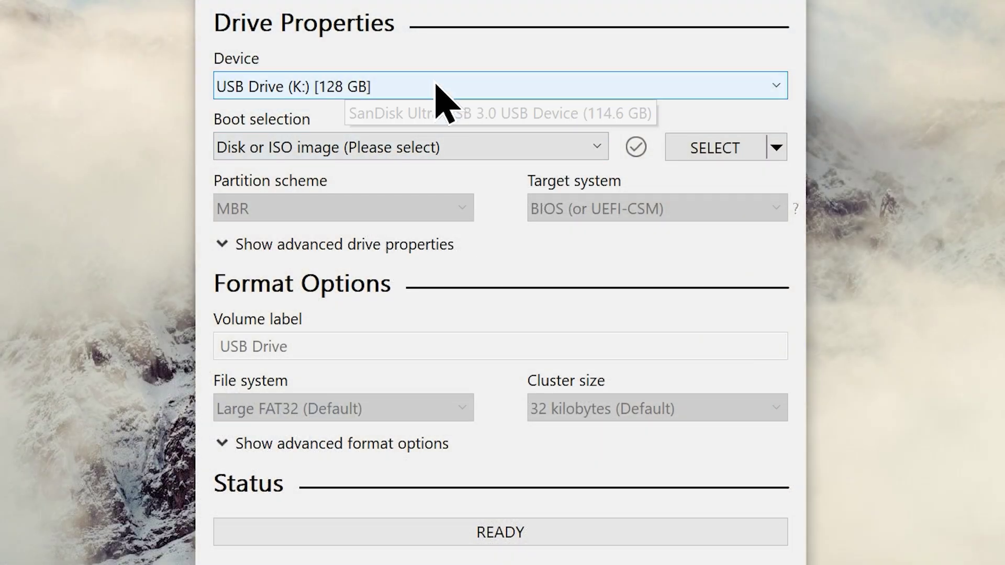
{"action": "left_click", "coordinate": [436, 85]}
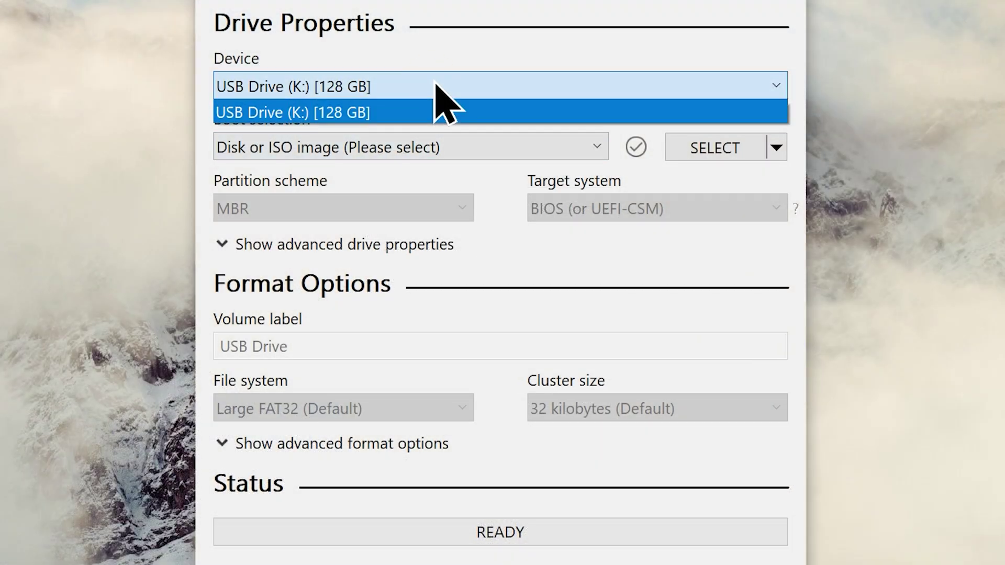
{"action": "left_click", "coordinate": [424, 114]}
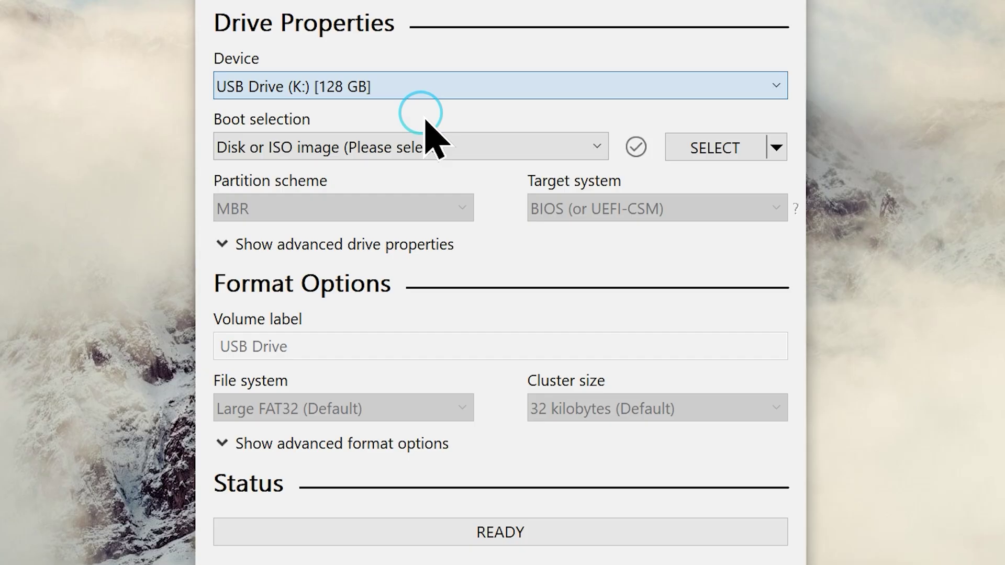
- Load the Windows 10 22H2 ISO as the Disk or ISO image boot selection
{"action": "left_click", "coordinate": [422, 149]}
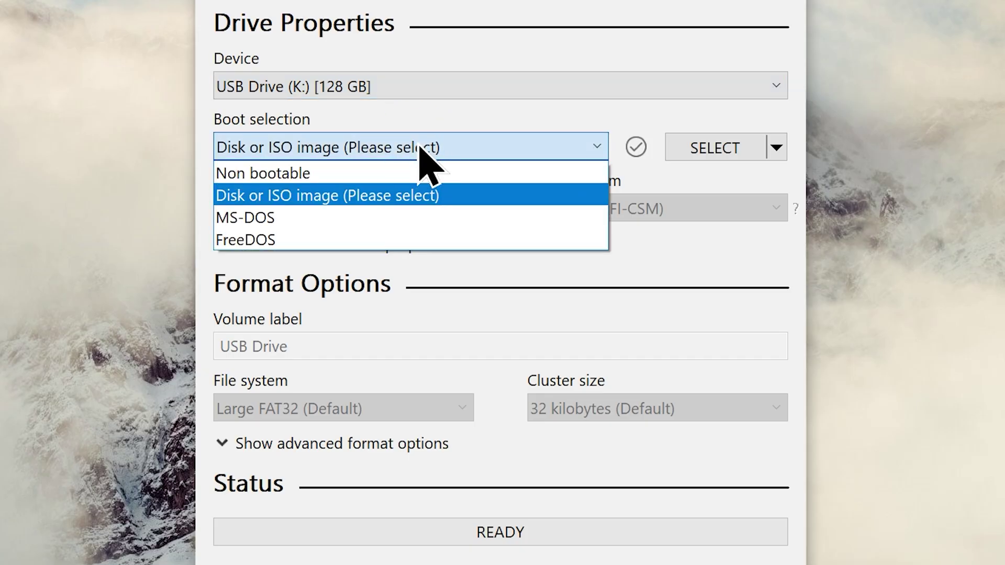
{"action": "left_click", "coordinate": [402, 200]}
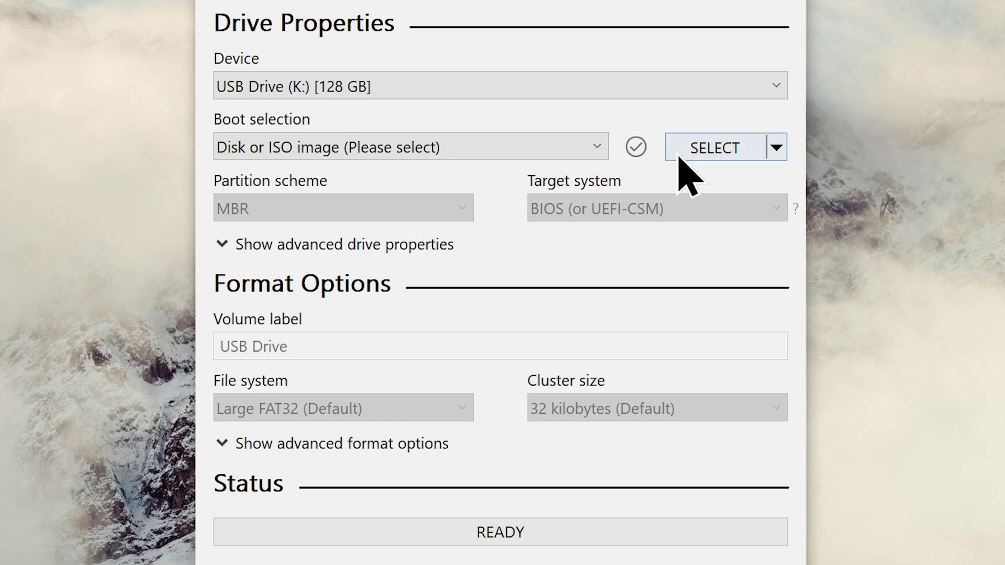
{"action": "left_click", "coordinate": [699, 149]}
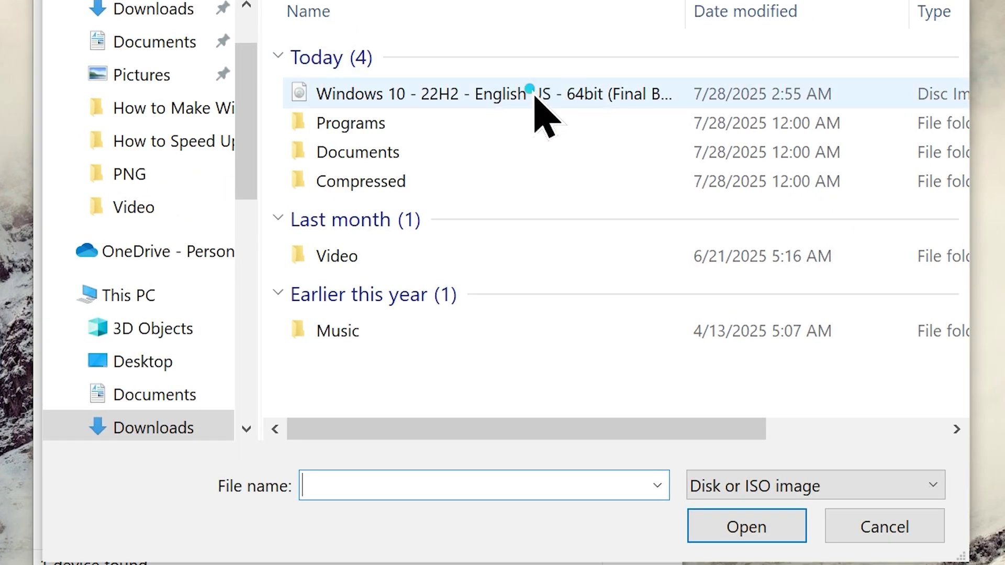
{"action": "left_click", "coordinate": [646, 187]}
{"action": "left_click", "coordinate": [730, 529]}
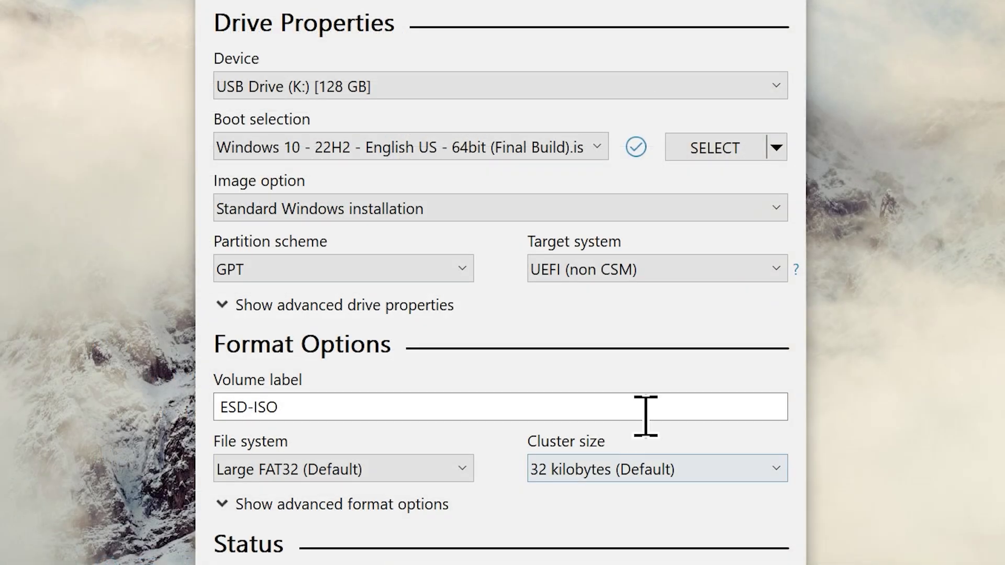
{"action": "left_click", "coordinate": [442, 211]}
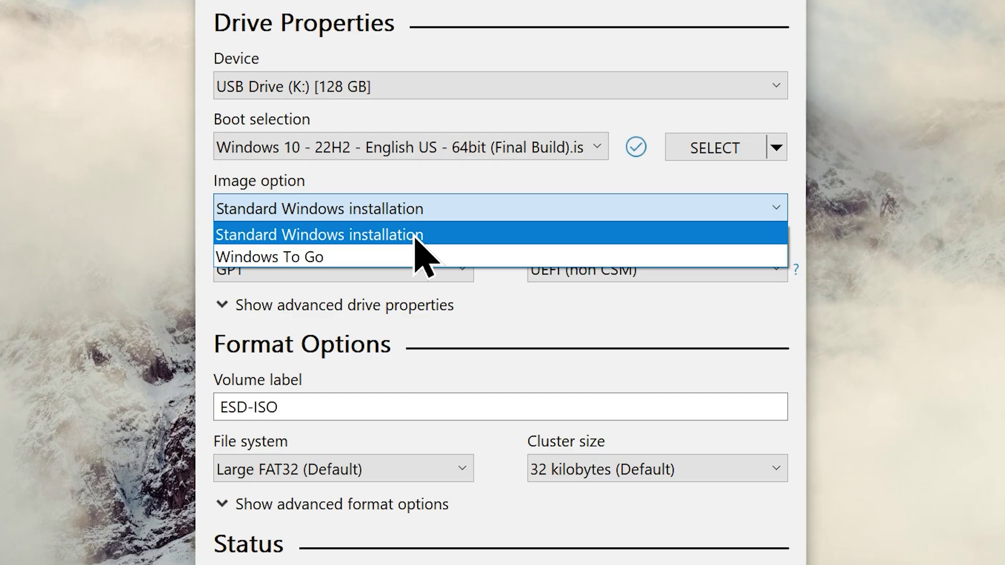
- Choose Standard Windows installation as the image option and confirm the GPT partition scheme
{"action": "left_click", "coordinate": [417, 240]}
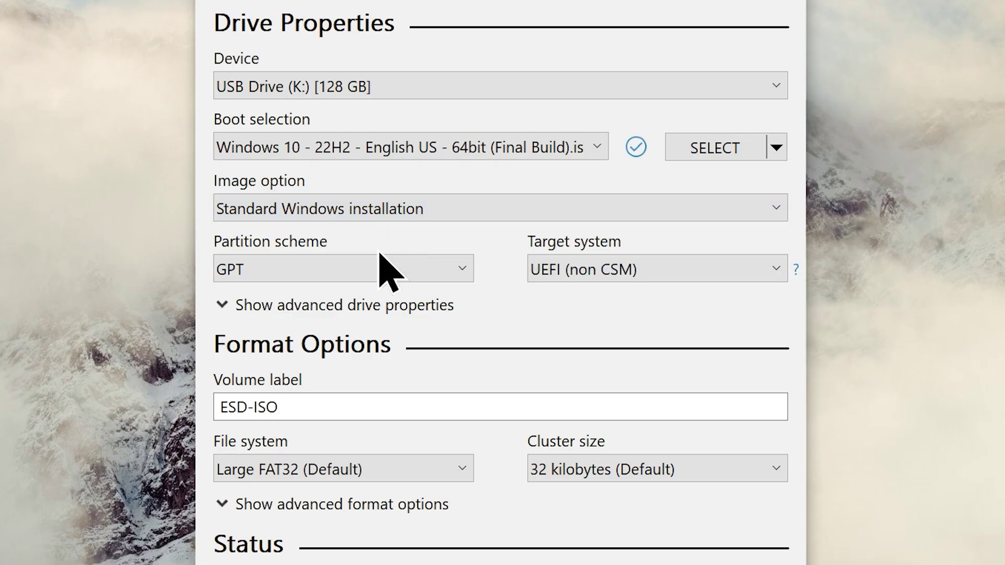
{"action": "left_click", "coordinate": [316, 266]}
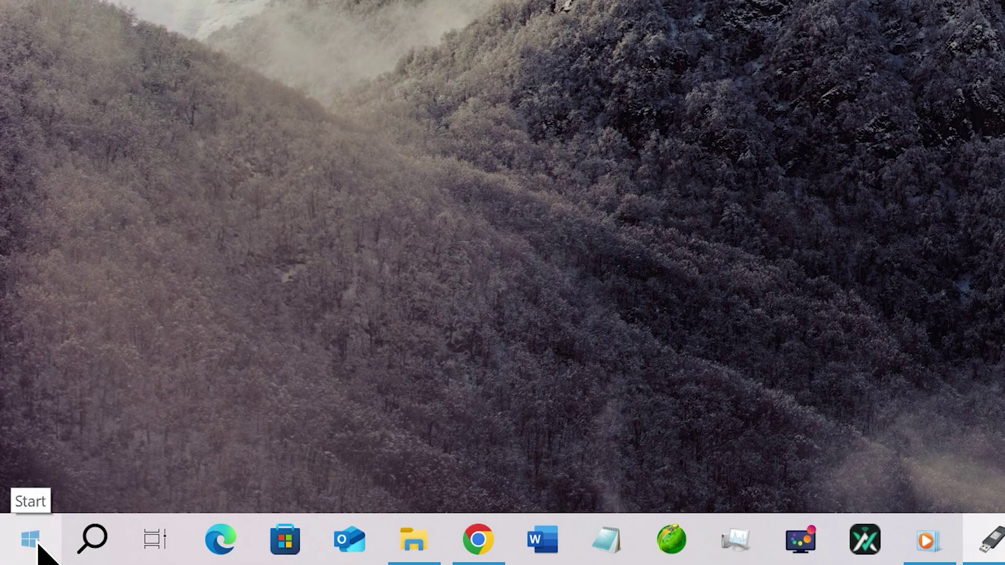
- Open Disk Management and view Disk 2's properties to read its GPT partition style
{"action": "right_click", "coordinate": [38, 544]}
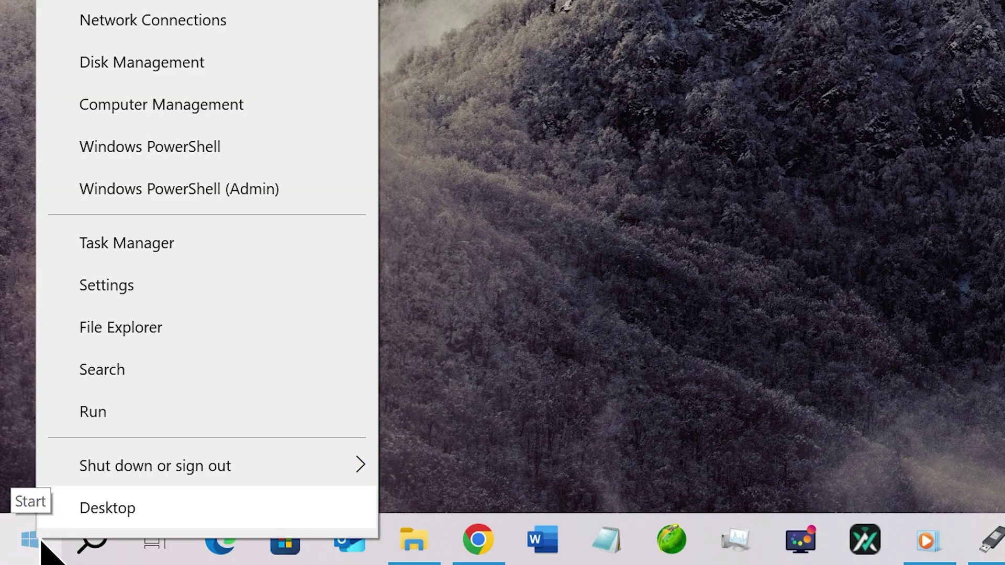
{"action": "left_click", "coordinate": [161, 74]}
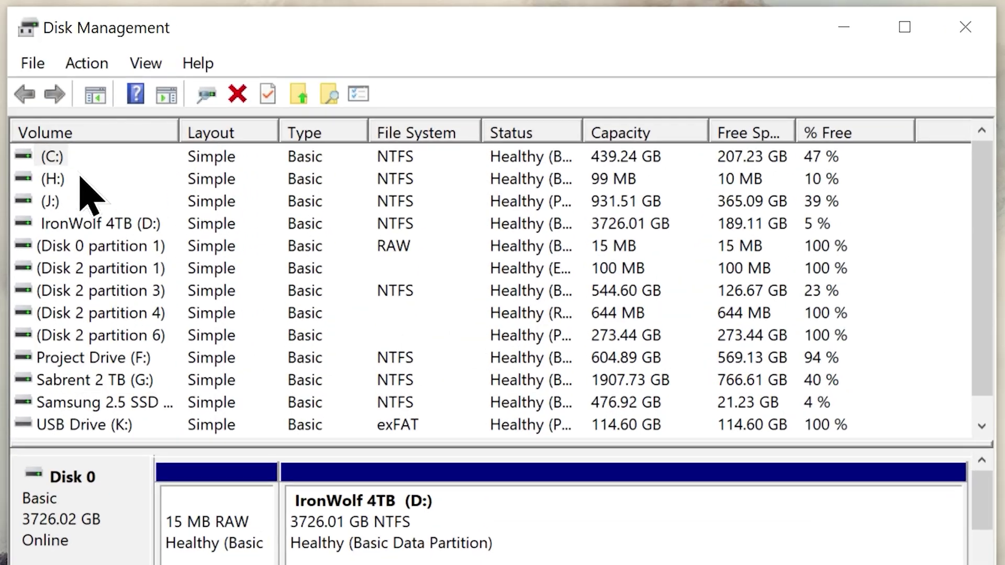
{"action": "left_click", "coordinate": [51, 157]}
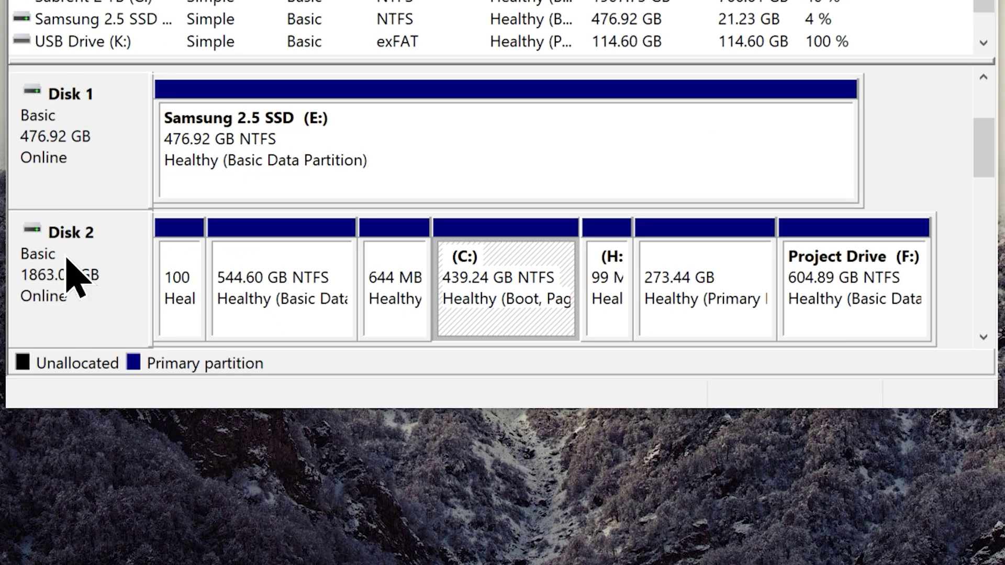
{"action": "right_click", "coordinate": [67, 253]}
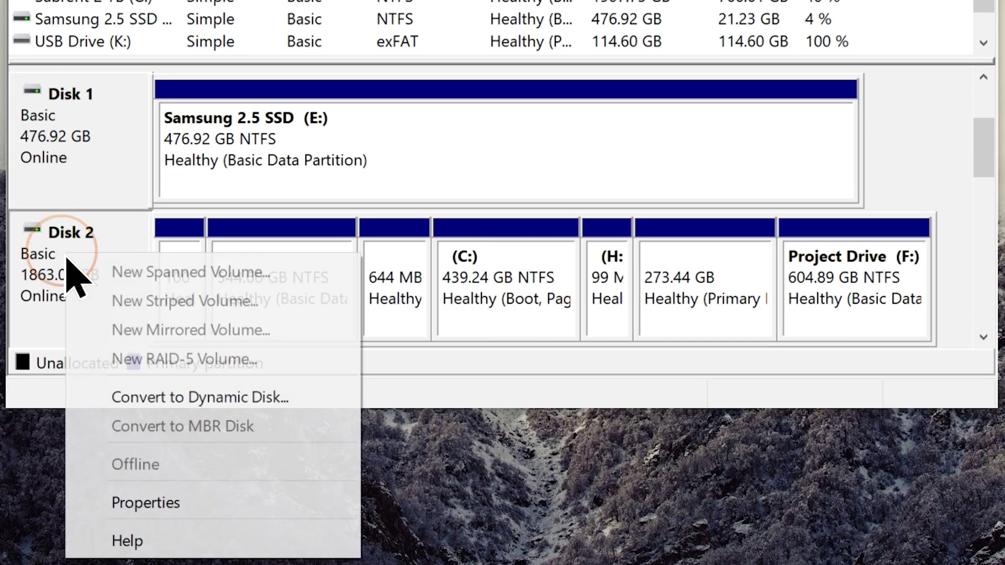
{"action": "left_click", "coordinate": [135, 503]}
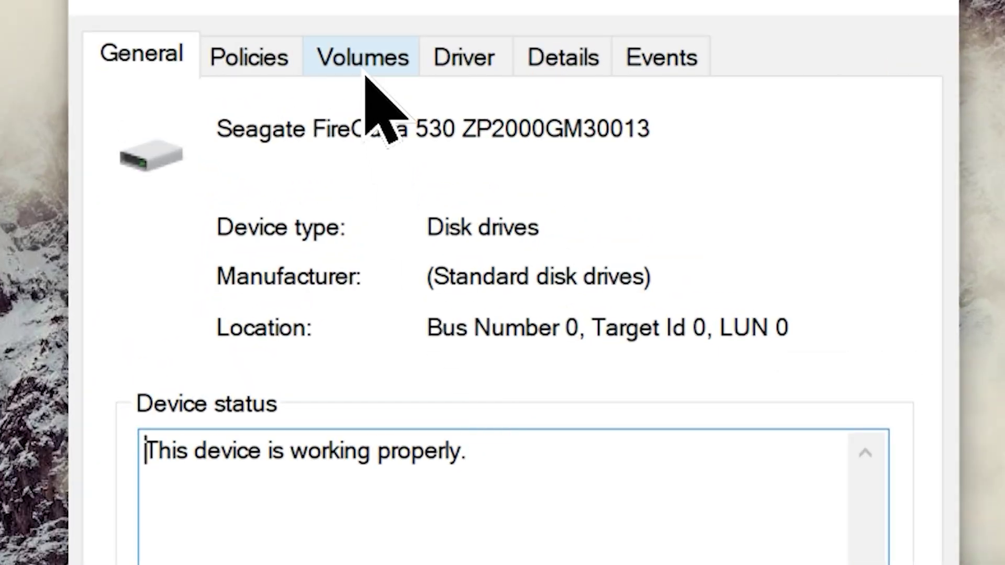
{"action": "left_click", "coordinate": [424, 73]}
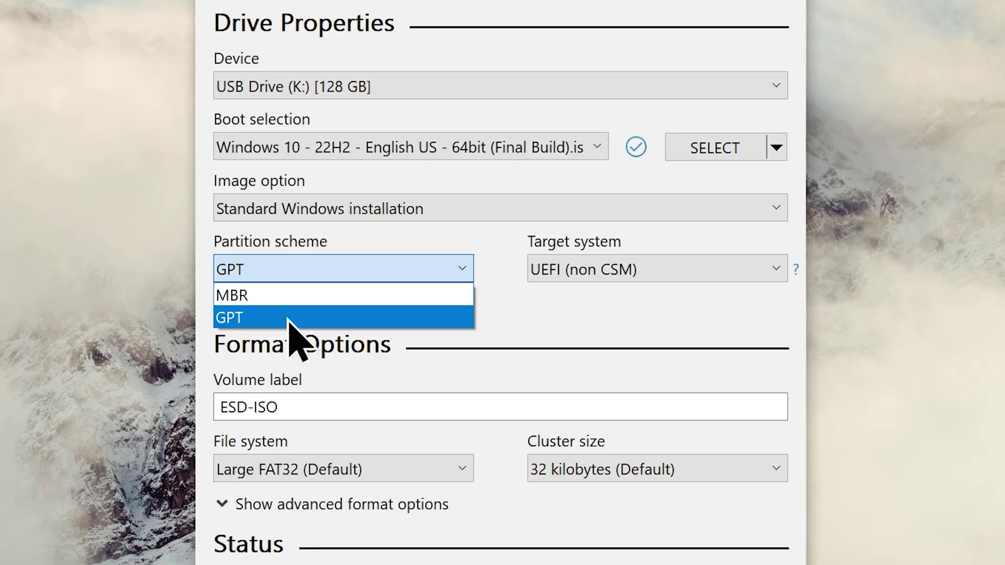
- Reselect GPT in Rufus's Partition scheme dropdown
{"action": "left_click", "coordinate": [289, 318]}
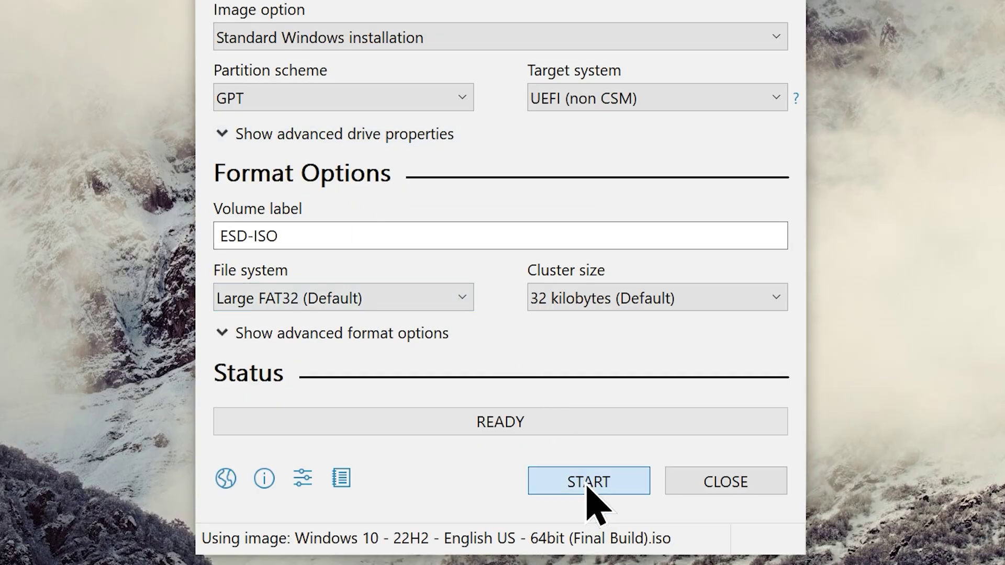
- Start the write, keeping local account creation and renaming the username to 'Zenbook'
{"action": "left_click", "coordinate": [588, 483]}
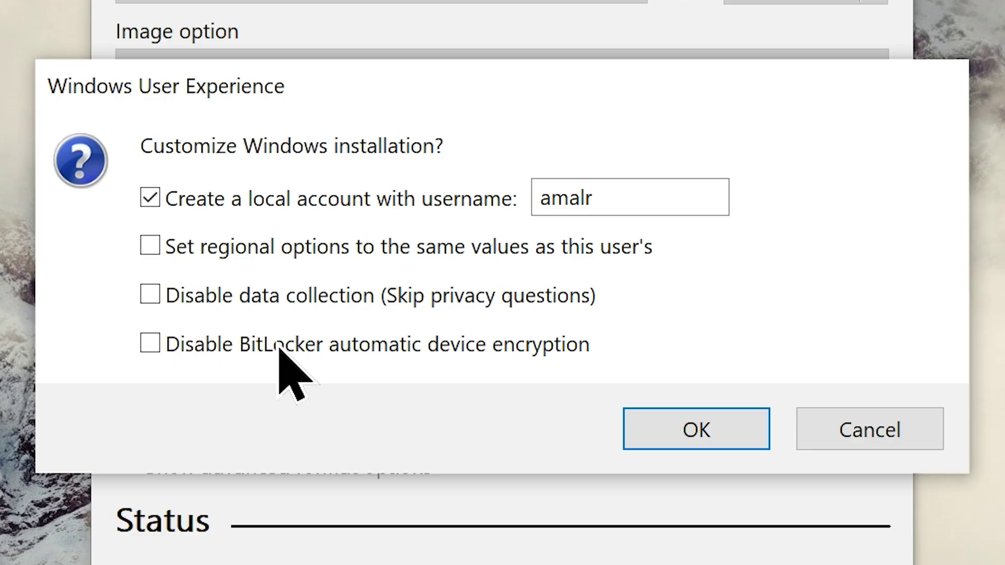
{"action": "left_click", "coordinate": [150, 203]}
{"action": "left_click", "coordinate": [150, 203]}
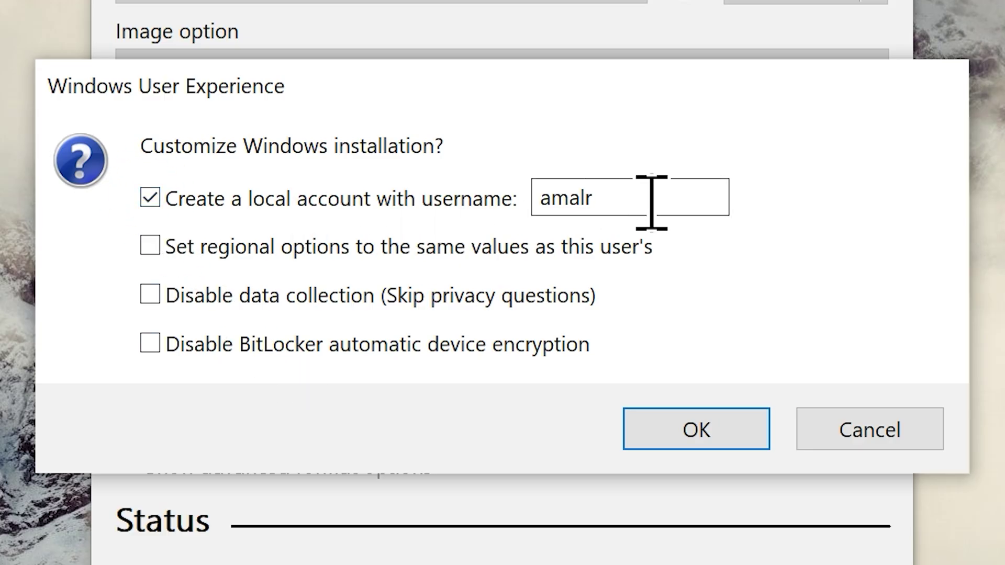
{"action": "double_click", "coordinate": [675, 203]}
{"action": "key", "text": "BackSpace"}
{"action": "type", "text": "Zenbook"}
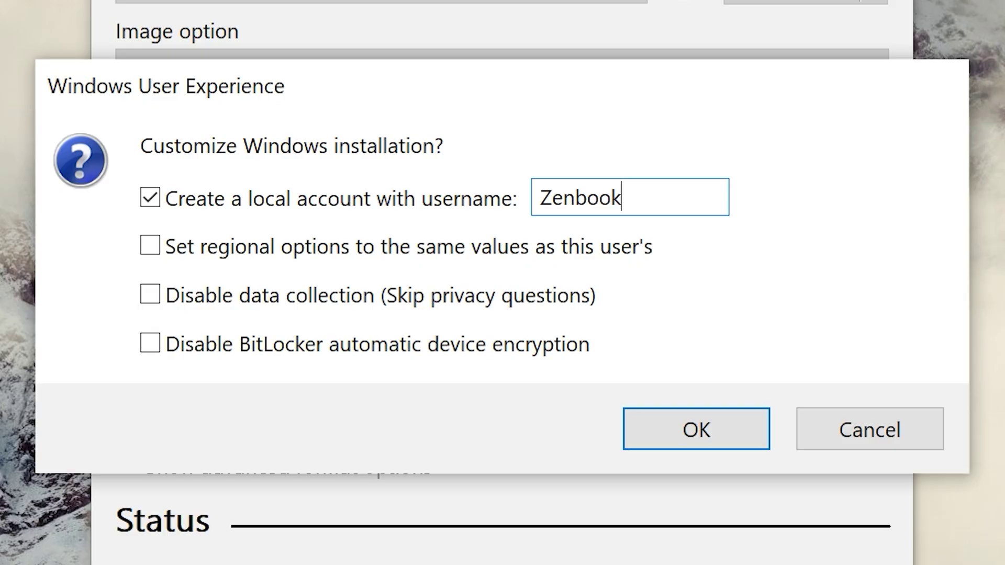
{"action": "left_click", "coordinate": [696, 432]}
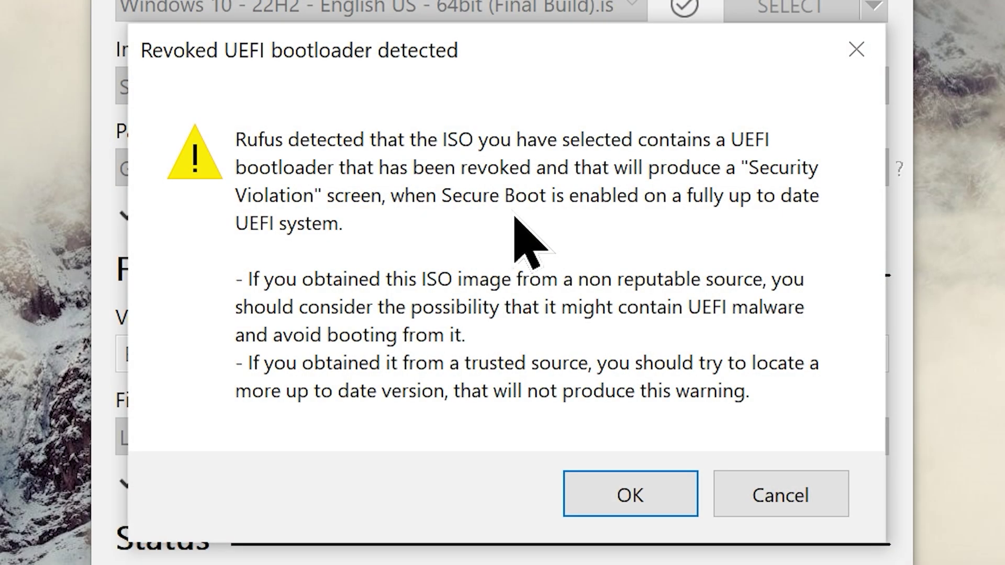
- Dismiss the revoked UEFI bootloader warning and accept erasing all data on drive K:
{"action": "left_click", "coordinate": [630, 498]}
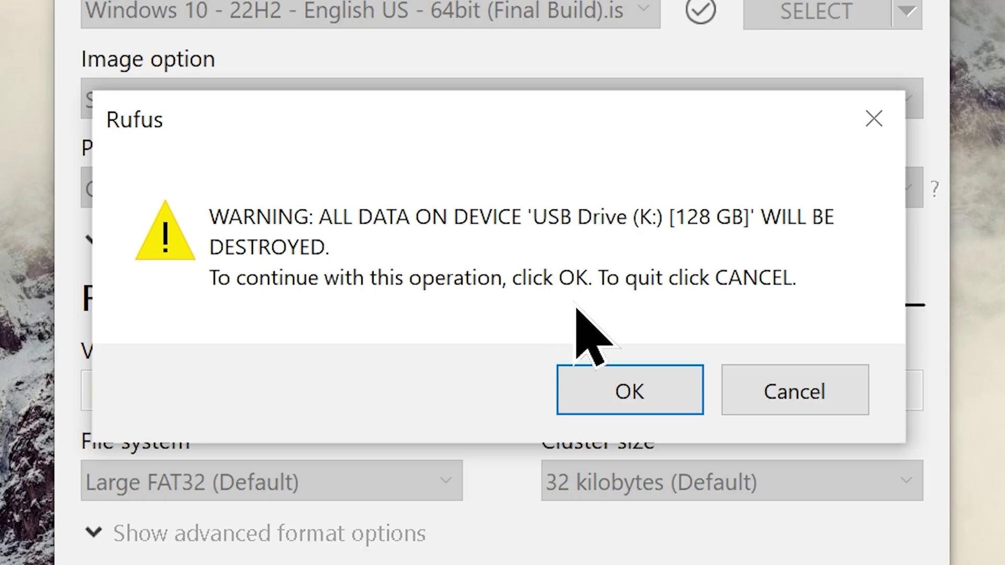
{"action": "left_click", "coordinate": [635, 398]}
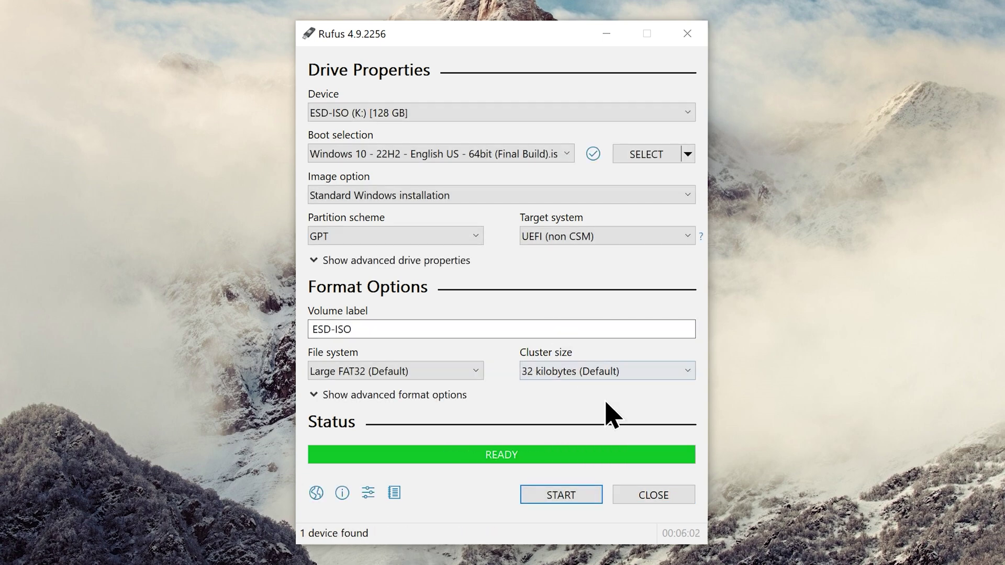
- Close Rufus and eject the Ultra USB 3.0 drive from the system tray
{"action": "left_click", "coordinate": [661, 499]}
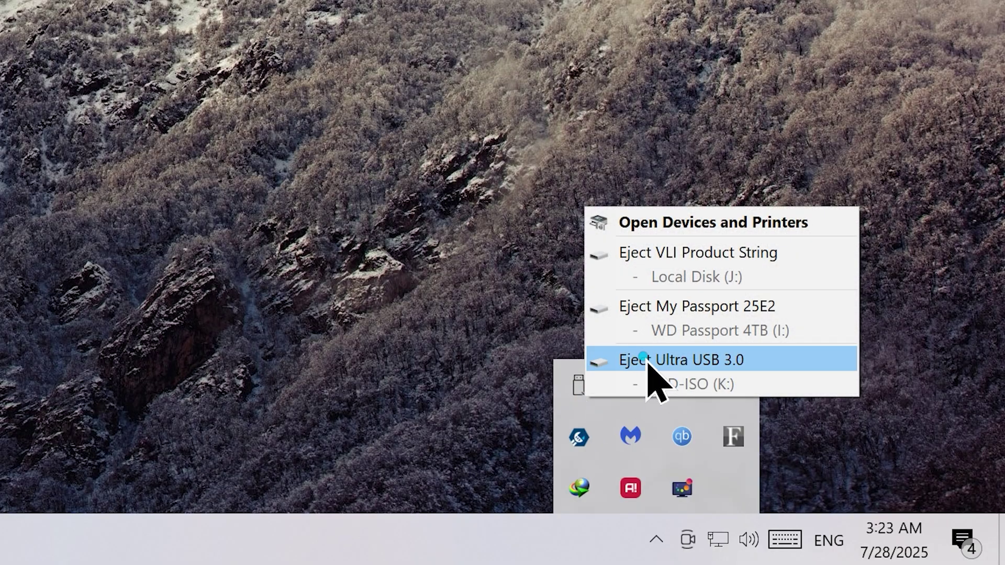
{"action": "left_click", "coordinate": [647, 362]}
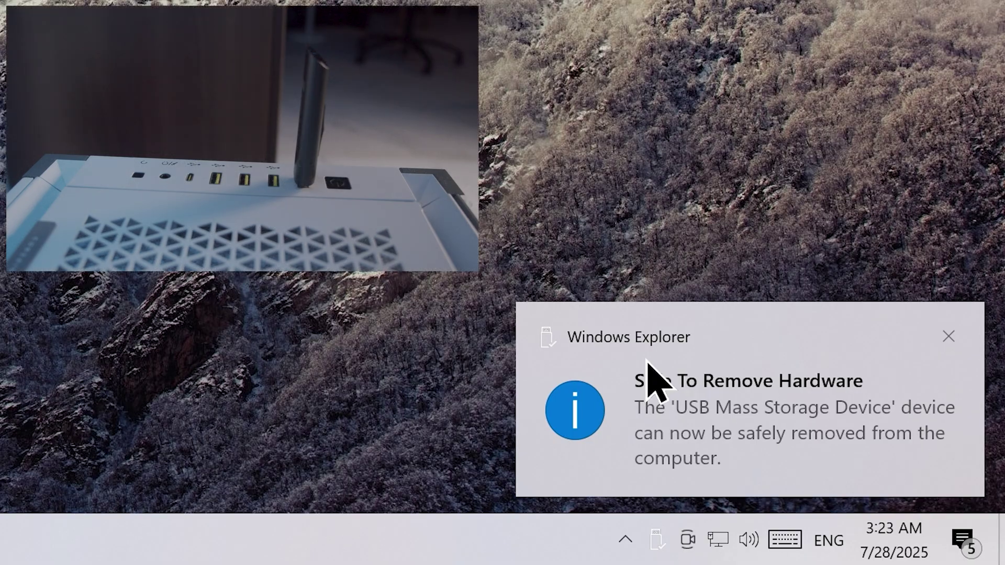